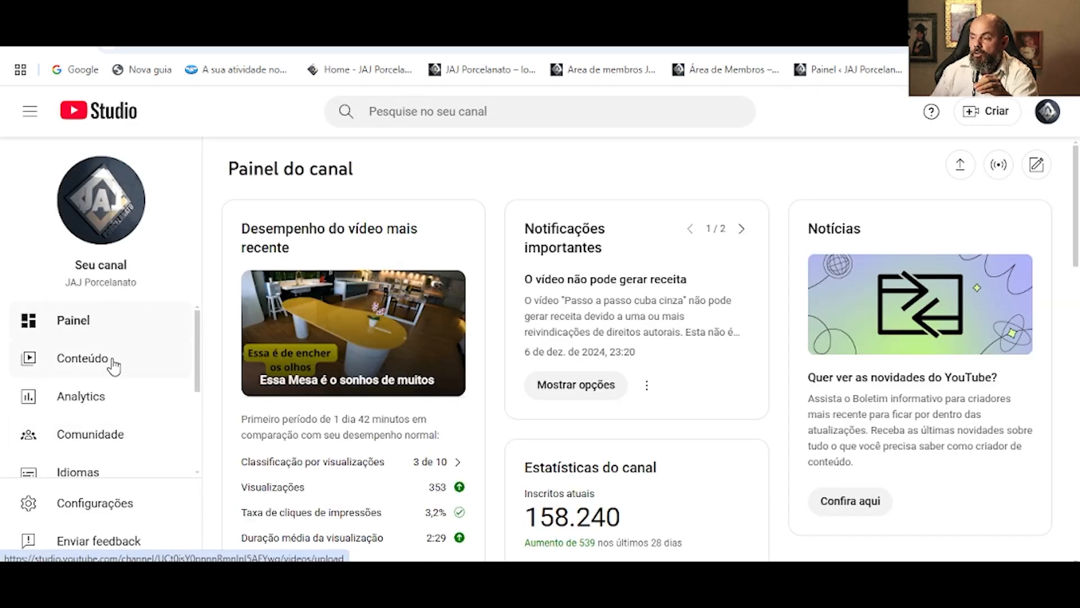
- Open the advanced upload defaults (Padrões de envio) in the channel settings and check the Dublagem automática options
{"action": "scroll", "coordinate": [120, 334], "scroll_direction": "down", "scroll_amount": 3}
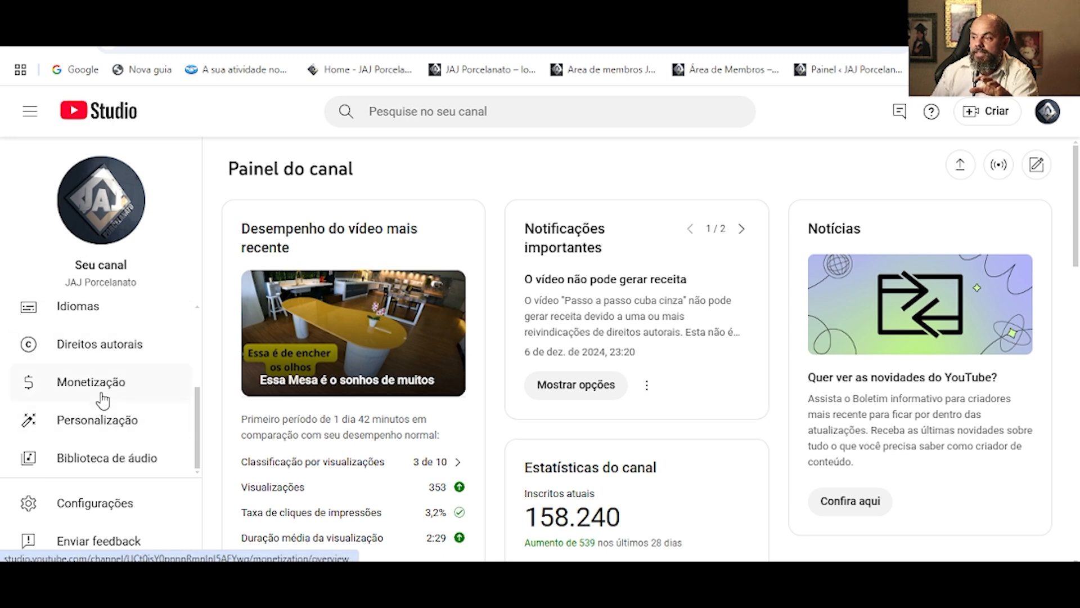
{"action": "left_click", "coordinate": [103, 506]}
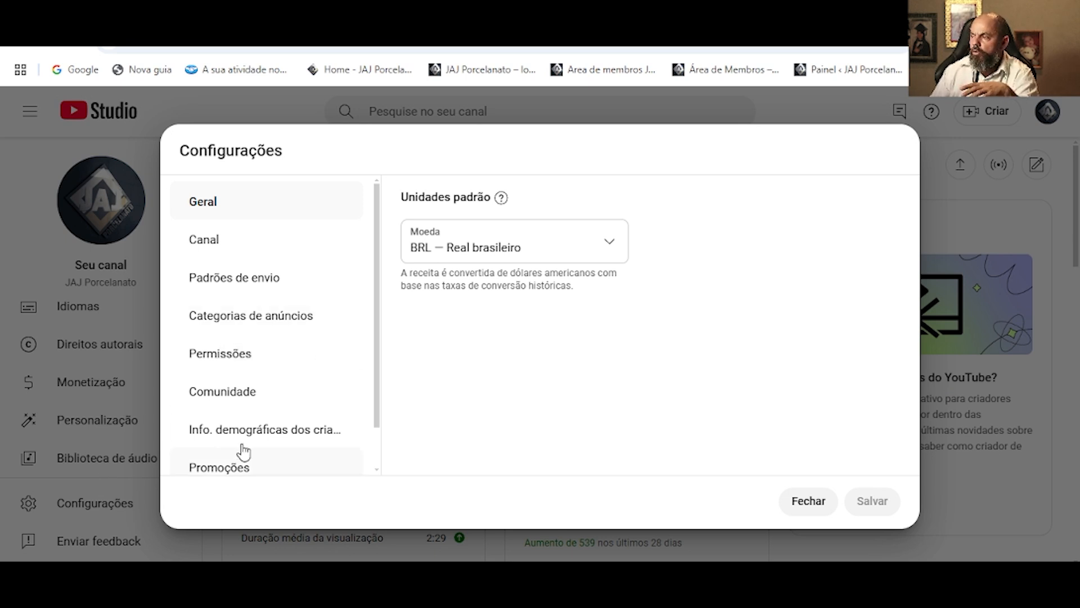
{"action": "left_click", "coordinate": [233, 281]}
{"action": "left_click", "coordinate": [635, 214]}
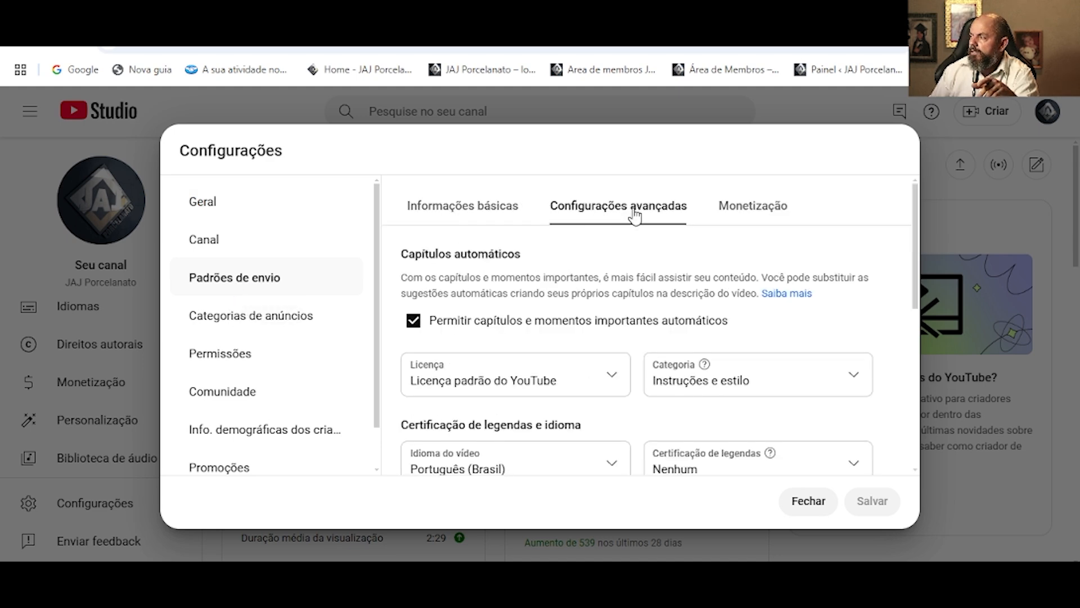
{"action": "scroll", "coordinate": [635, 253], "scroll_direction": "down", "scroll_amount": 4}
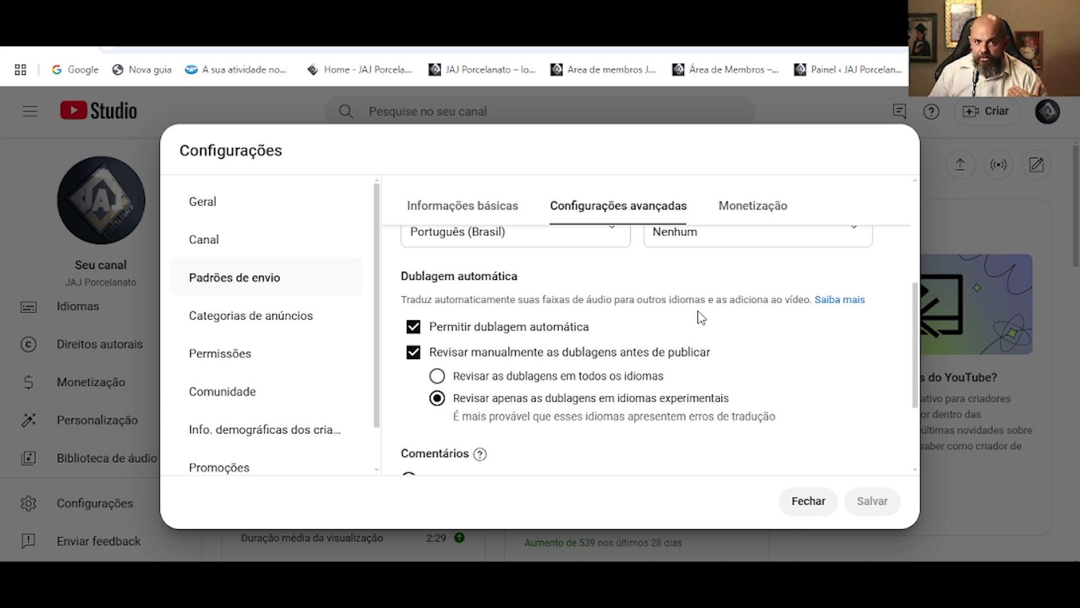
- Read the help article on automatic dubbing, return to the channel settings and close them without changes
{"action": "left_click", "coordinate": [838, 301]}
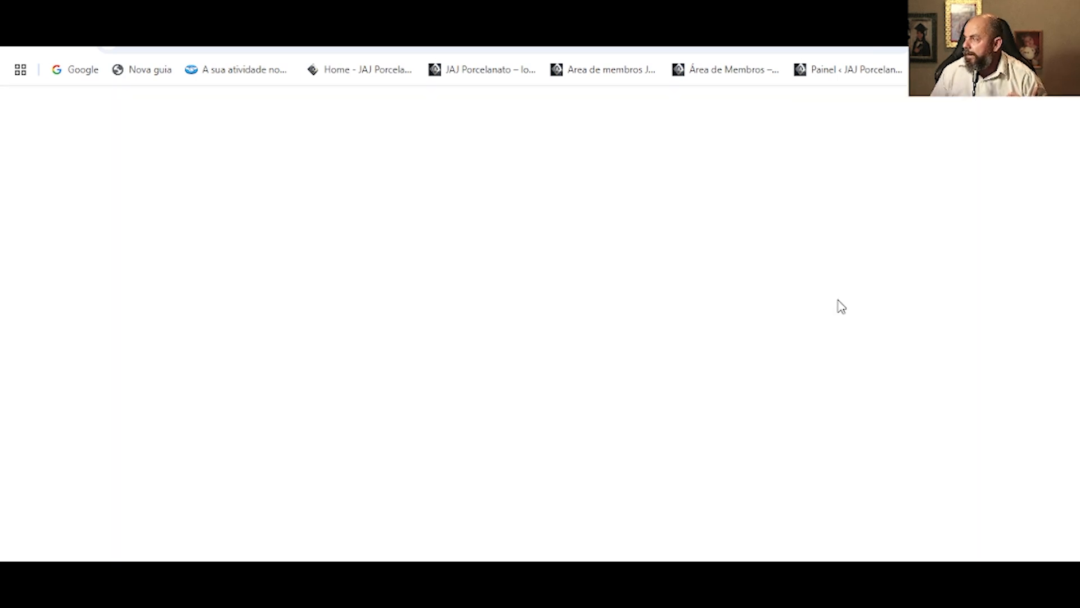
{"action": "scroll", "coordinate": [538, 336], "scroll_direction": "down", "scroll_amount": 3}
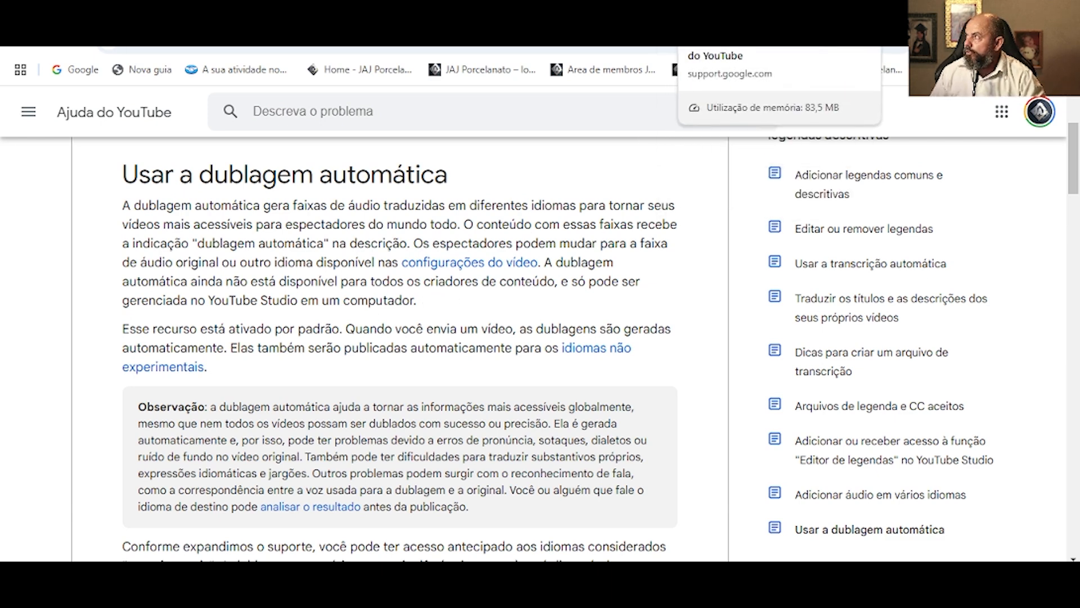
{"action": "left_click", "coordinate": [671, 16]}
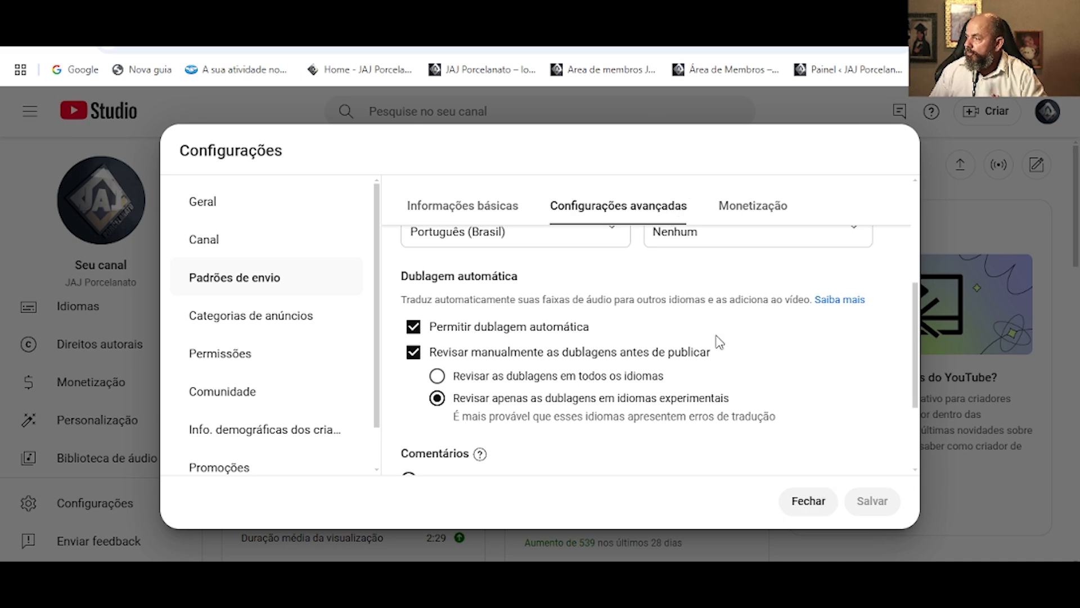
{"action": "left_click", "coordinate": [808, 503]}
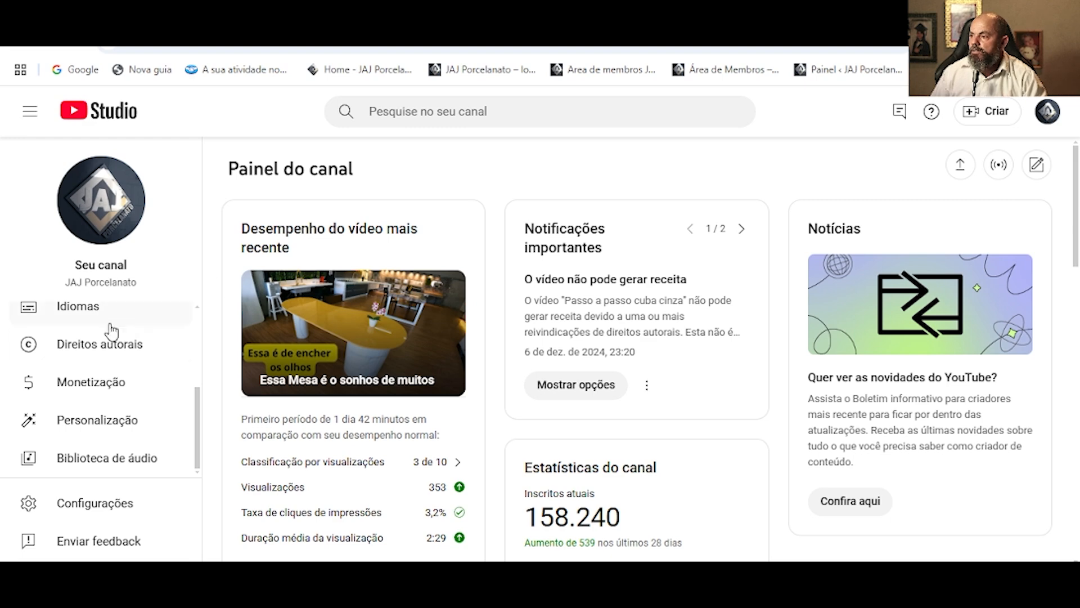
- Find the video "segundo video da mesa com pes redondos" in the channel content and view its translations under Idiomas
{"action": "scroll", "coordinate": [111, 331], "scroll_direction": "up", "scroll_amount": 3}
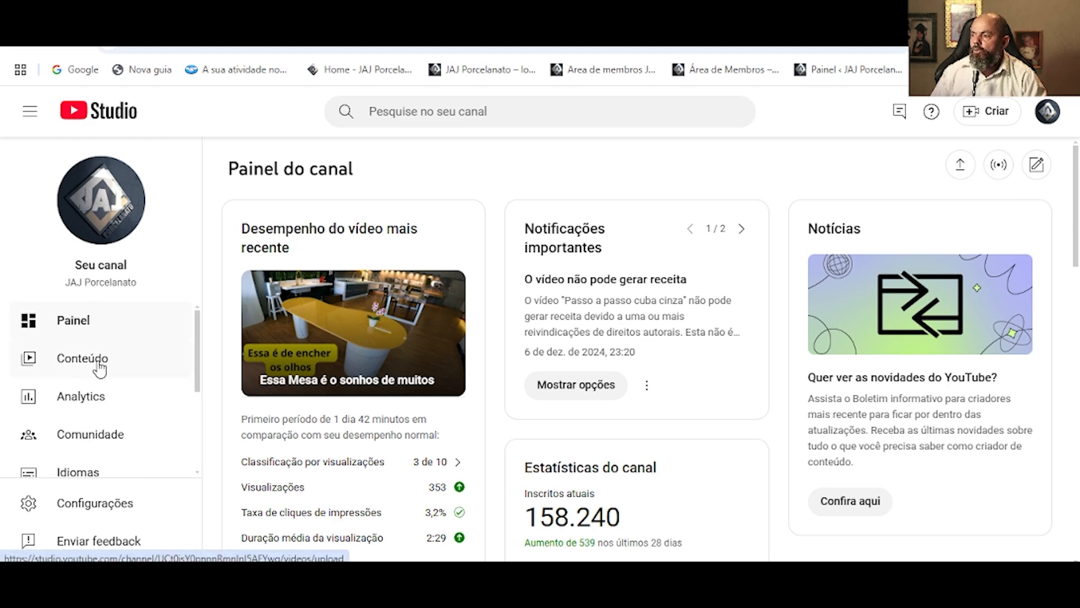
{"action": "left_click", "coordinate": [100, 369]}
{"action": "scroll", "coordinate": [360, 394], "scroll_direction": "down", "scroll_amount": 5}
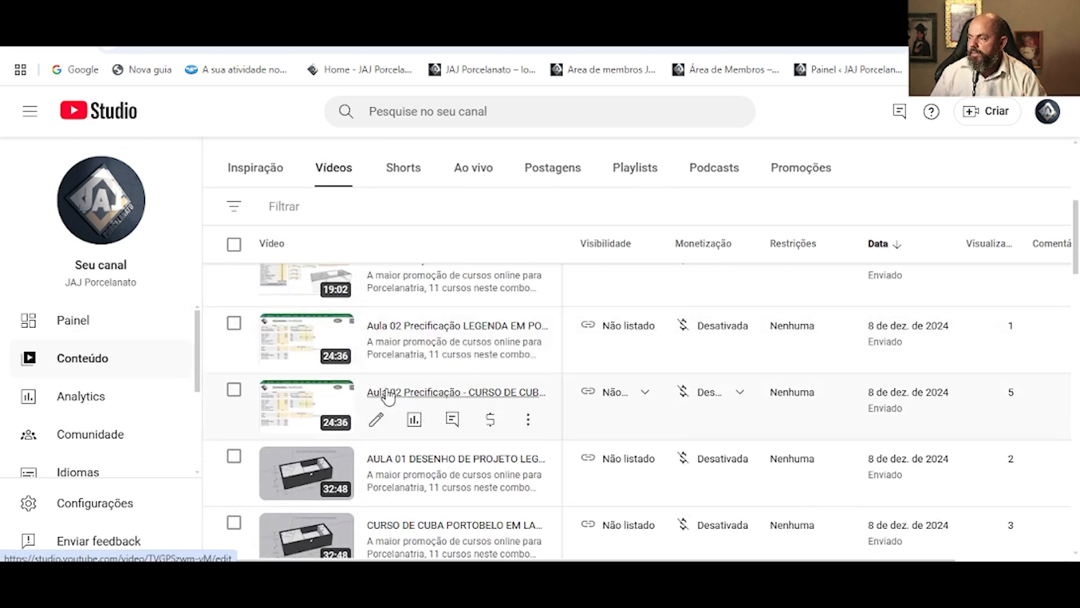
{"action": "scroll", "coordinate": [388, 396], "scroll_direction": "down", "scroll_amount": 4}
{"action": "left_click", "coordinate": [300, 430]}
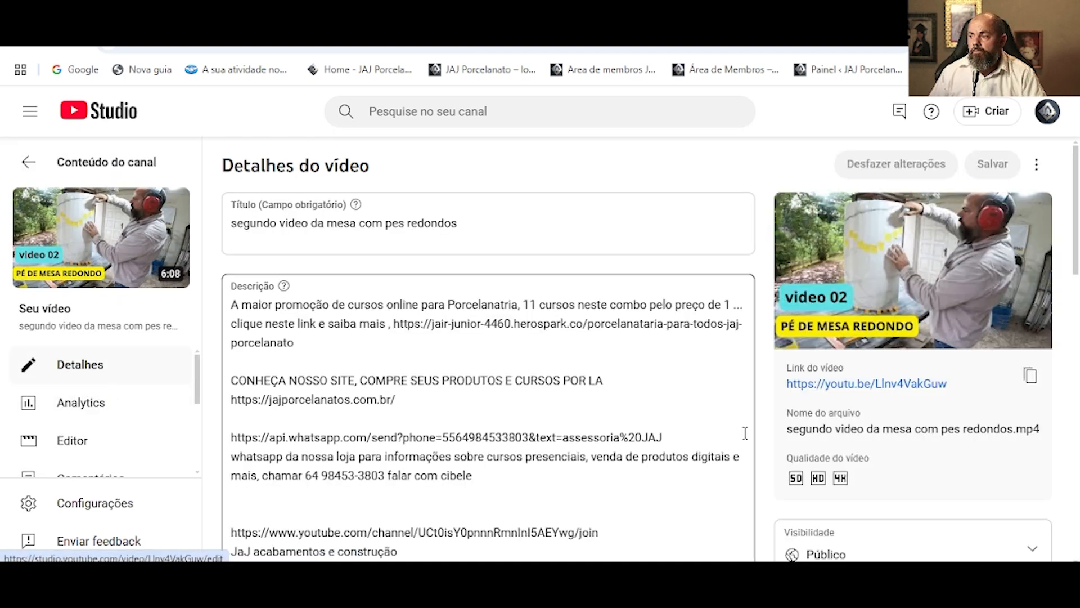
{"action": "scroll", "coordinate": [139, 397], "scroll_direction": "down", "scroll_amount": 3}
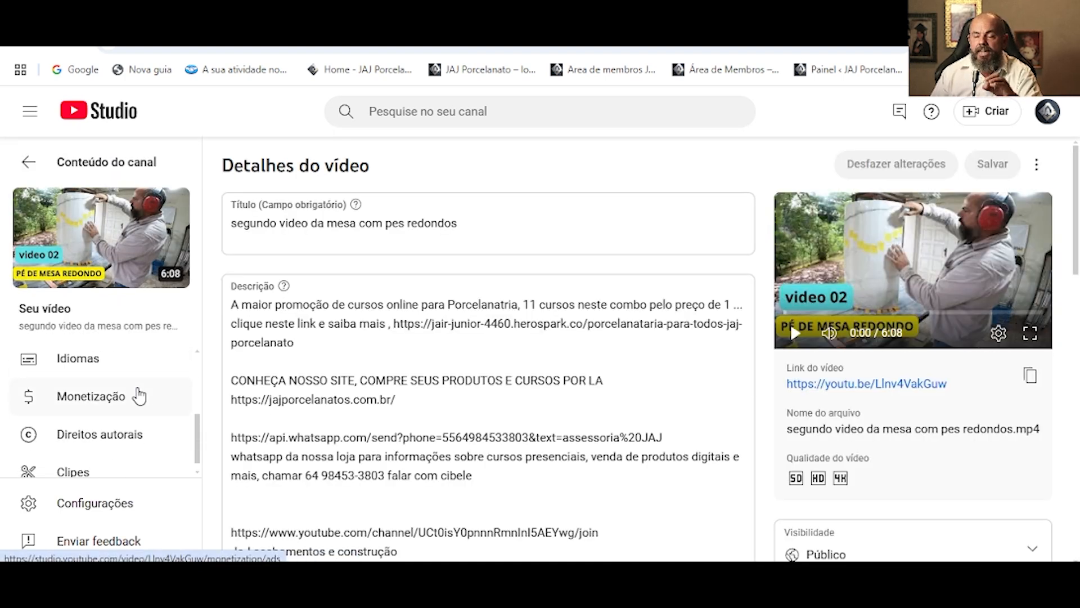
{"action": "scroll", "coordinate": [139, 397], "scroll_direction": "up", "scroll_amount": 2}
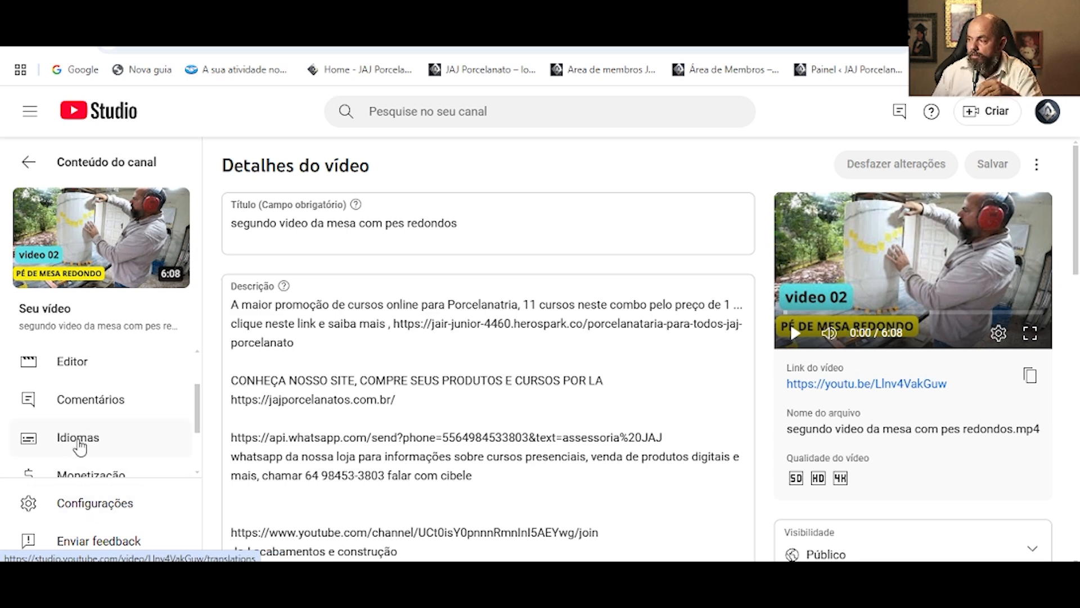
{"action": "left_click", "coordinate": [79, 441]}
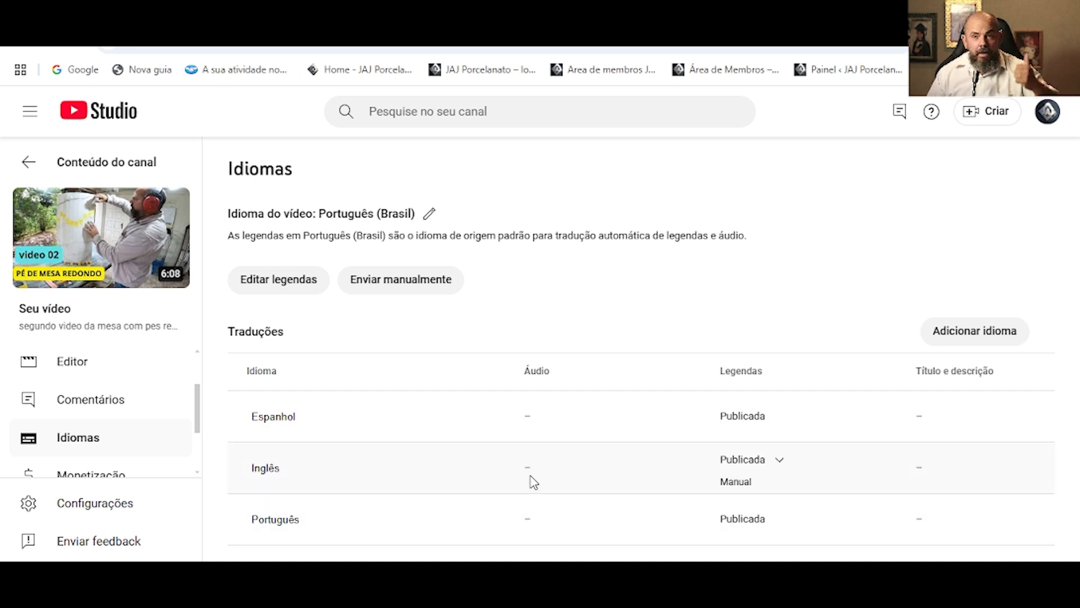
- Go back to the channel content and review the Idiomas translations of the video "Essa Mesa é o sonhos de muitos"
{"action": "scroll", "coordinate": [96, 374], "scroll_direction": "up", "scroll_amount": 2}
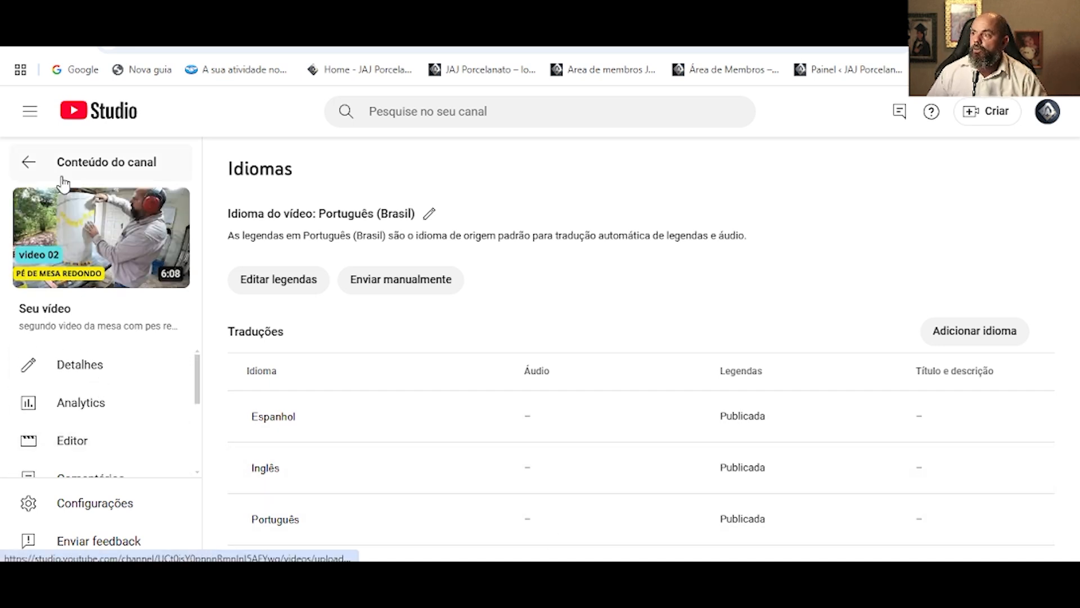
{"action": "left_click", "coordinate": [28, 163]}
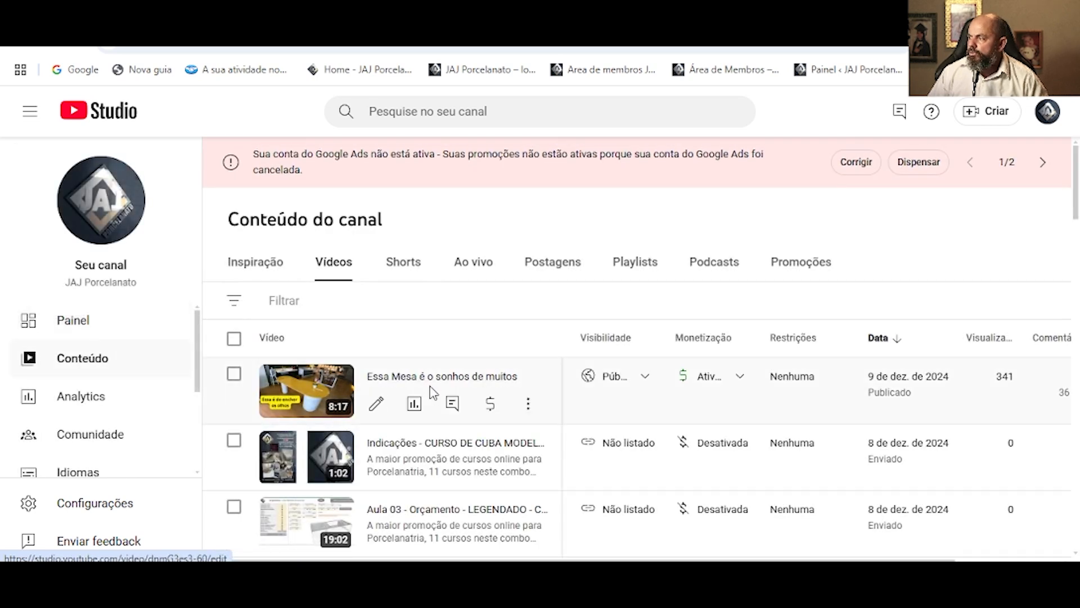
{"action": "left_click", "coordinate": [431, 378]}
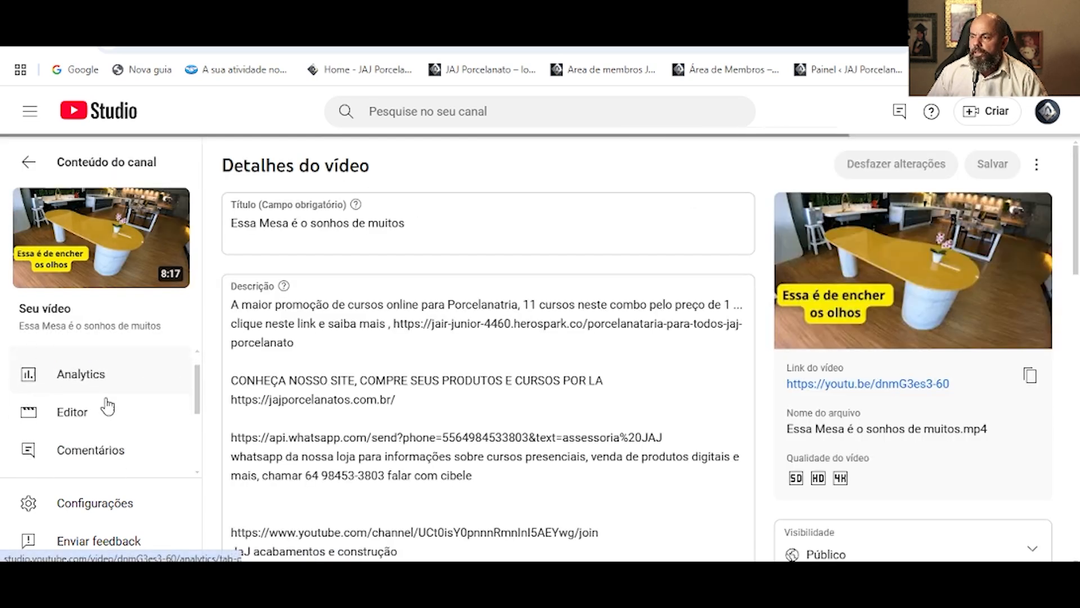
{"action": "scroll", "coordinate": [106, 405], "scroll_direction": "down", "scroll_amount": 1}
{"action": "left_click", "coordinate": [92, 440]}
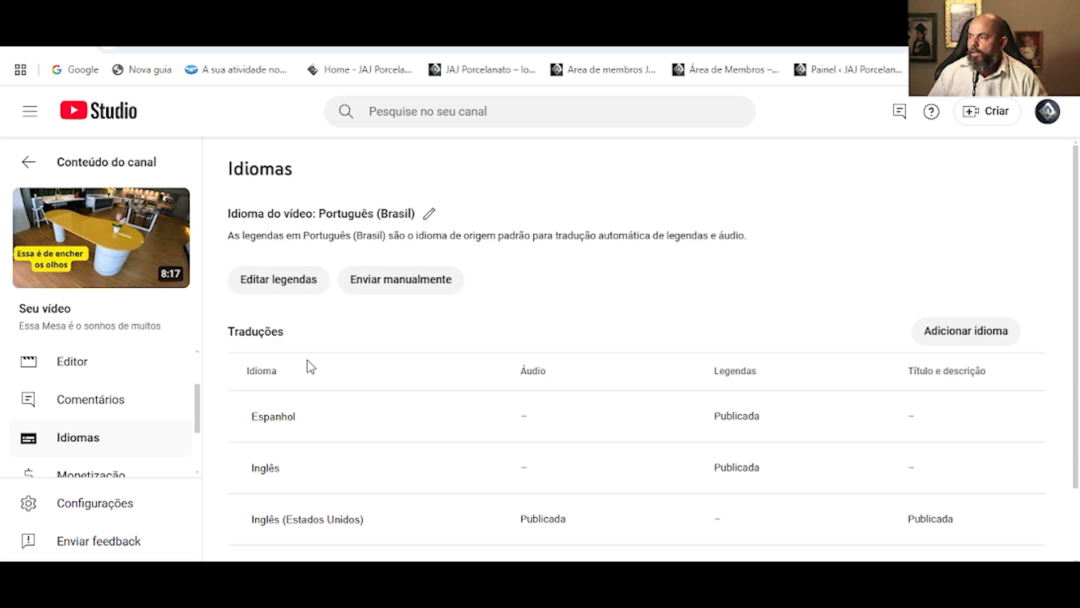
{"action": "scroll", "coordinate": [295, 495], "scroll_direction": "down", "scroll_amount": 2}
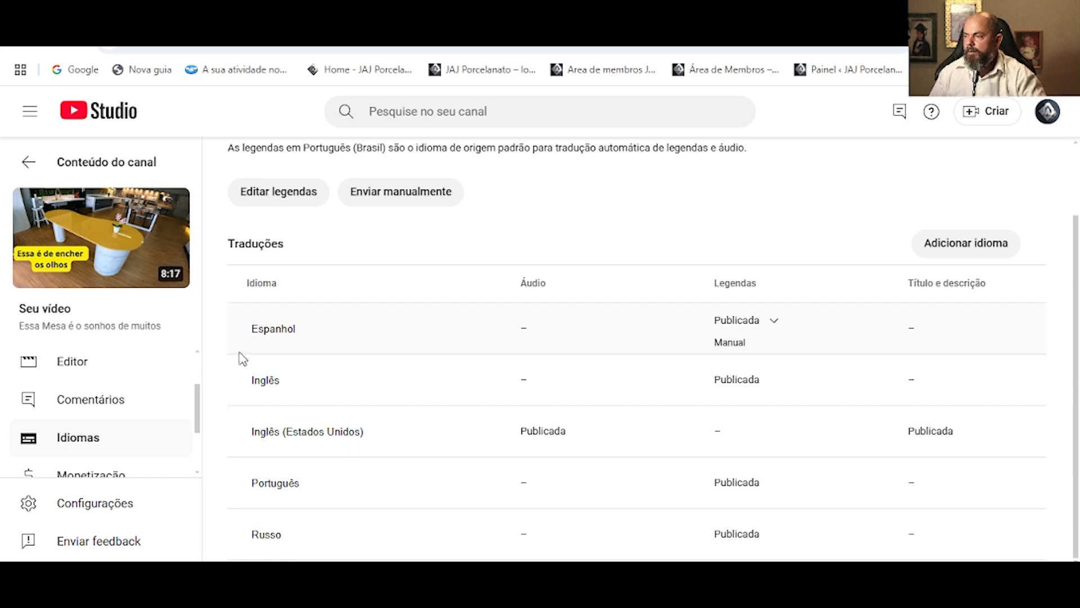
- Return to the video's details, open its public YouTube page through the video link and pause playback
{"action": "scroll", "coordinate": [139, 386], "scroll_direction": "up", "scroll_amount": 1}
{"action": "scroll", "coordinate": [139, 385], "scroll_direction": "up", "scroll_amount": 1}
{"action": "left_click", "coordinate": [105, 374]}
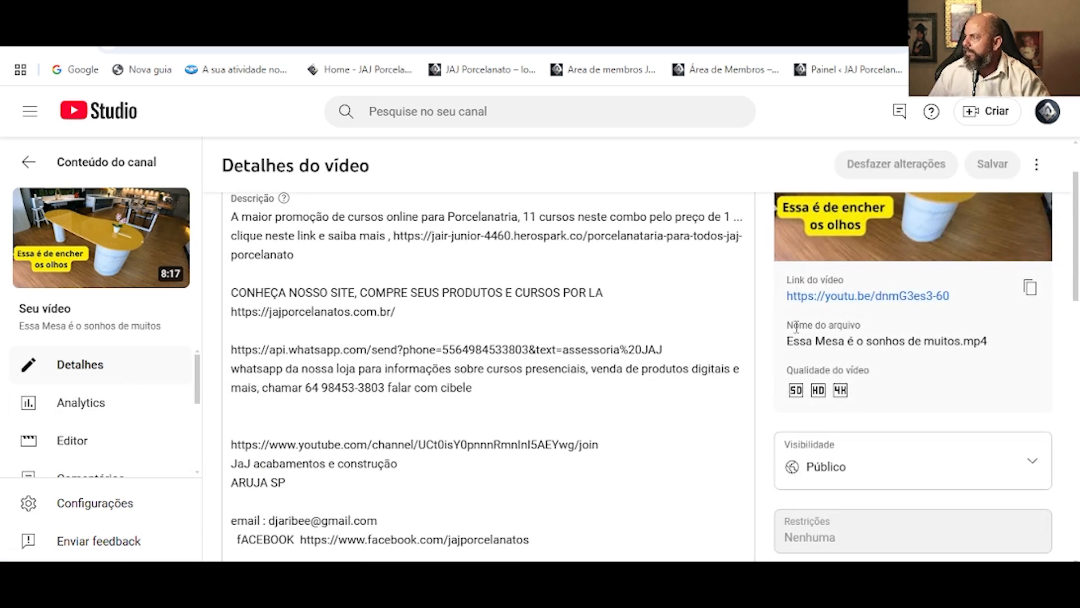
{"action": "left_click", "coordinate": [859, 296]}
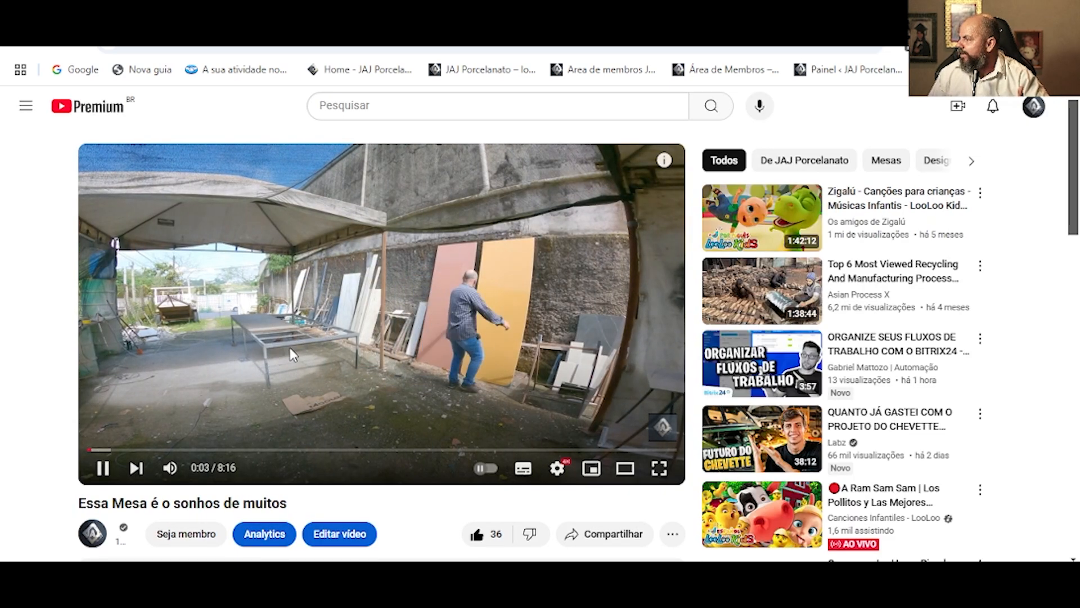
{"action": "left_click", "coordinate": [299, 337]}
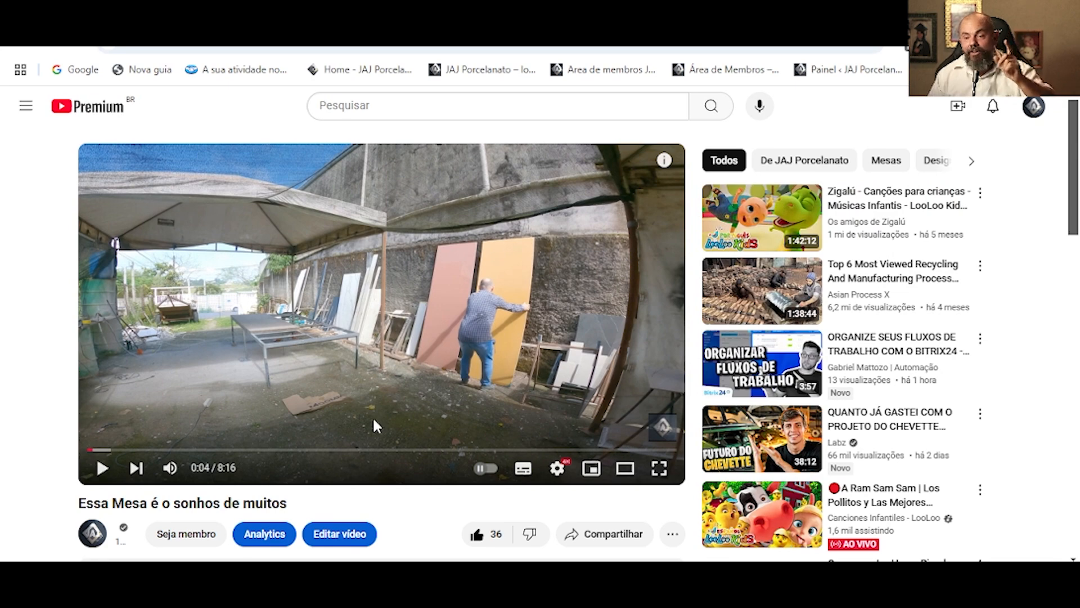
- Set the video's audio track to Inglês (Estados Unidos) and close the player settings
{"action": "left_click", "coordinate": [557, 469]}
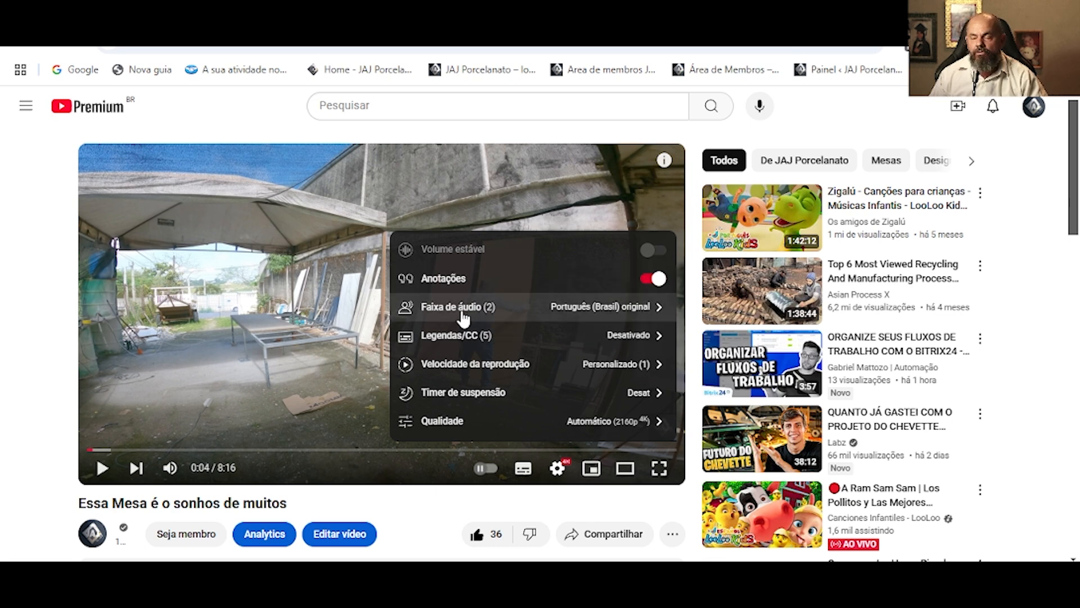
{"action": "left_click", "coordinate": [500, 313]}
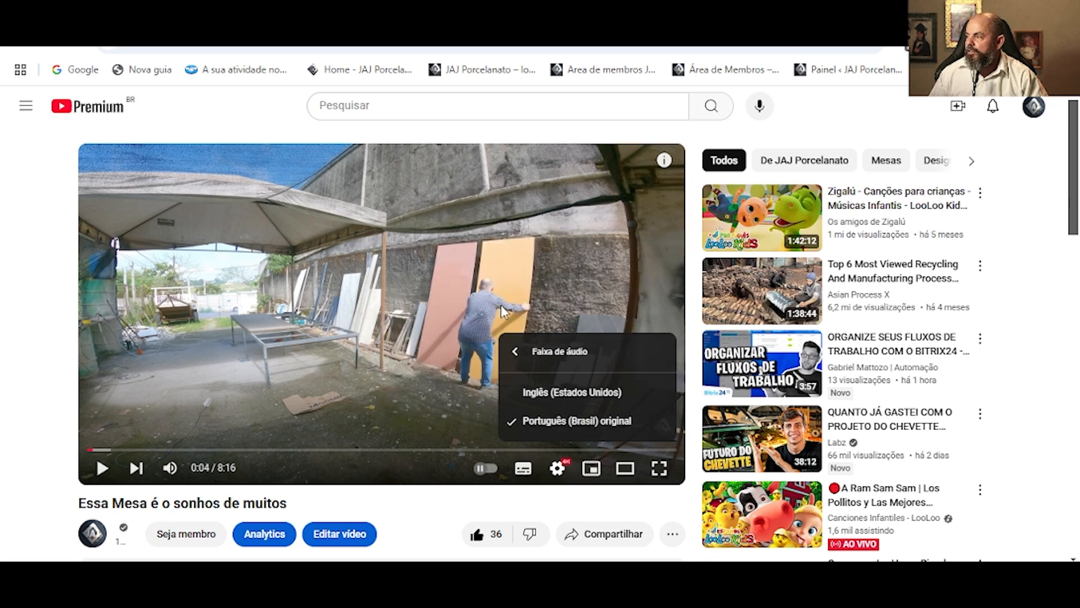
{"action": "left_click", "coordinate": [554, 394]}
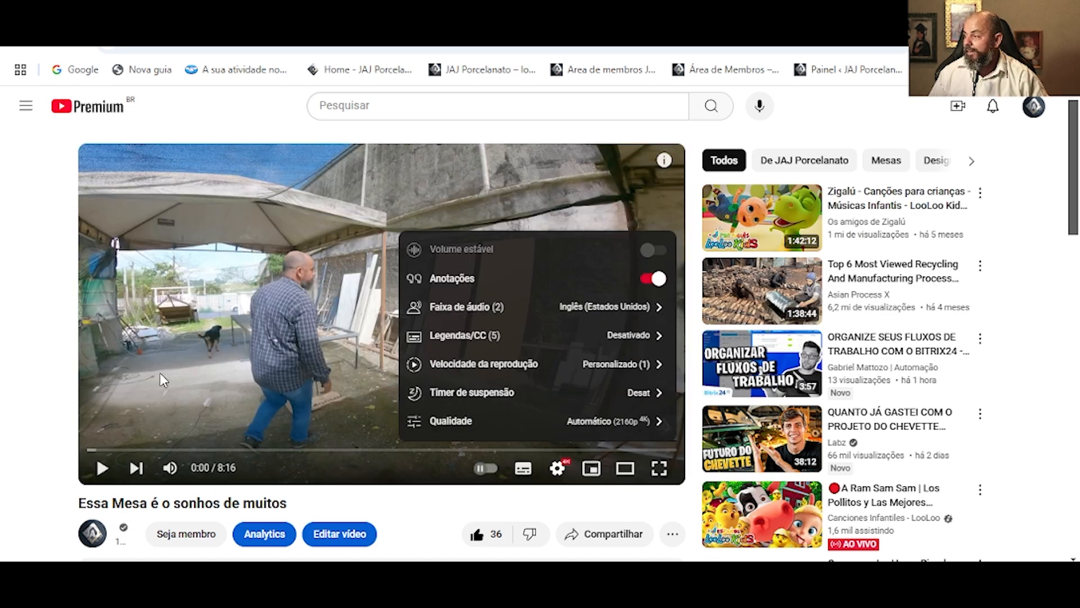
{"action": "left_click", "coordinate": [159, 307]}
- Play the video with the English audio track for about 10 seconds and pause it
{"action": "left_click", "coordinate": [102, 467]}
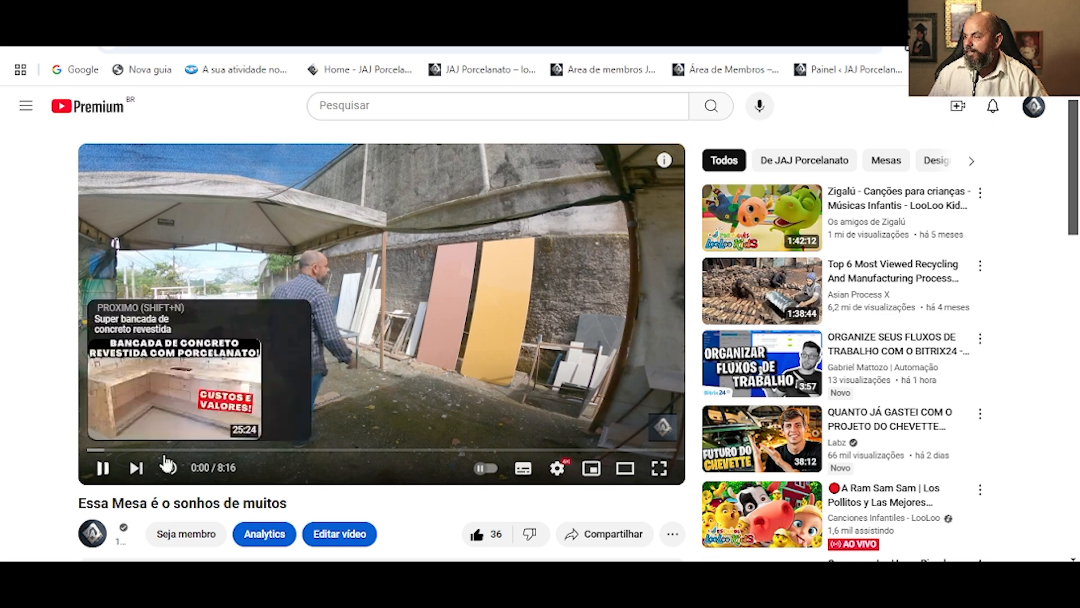
{"action": "mouse_move", "coordinate": [174, 468]}
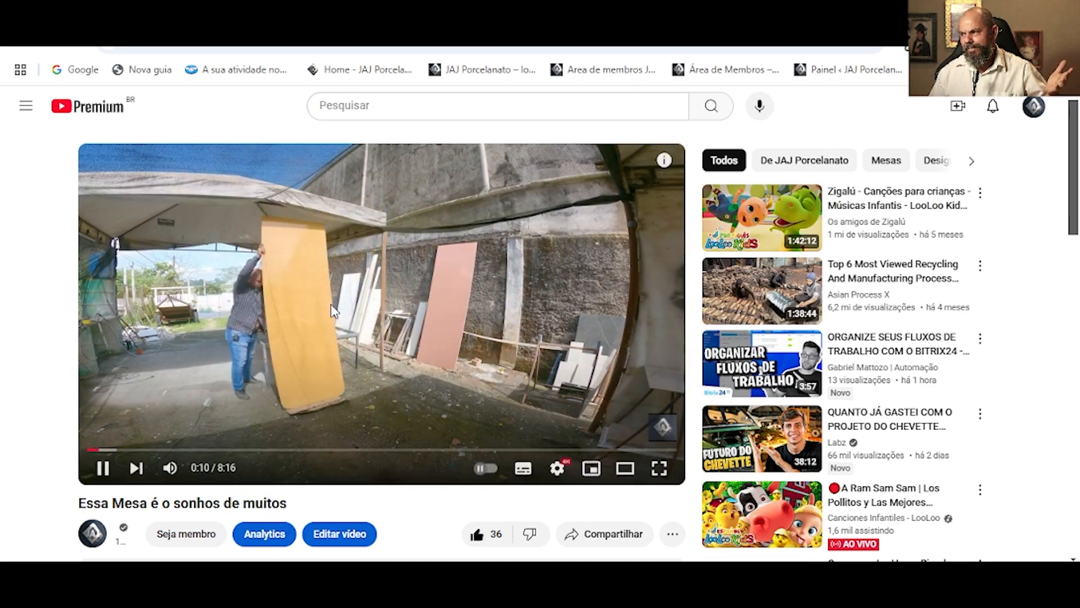
{"action": "left_click", "coordinate": [332, 310]}
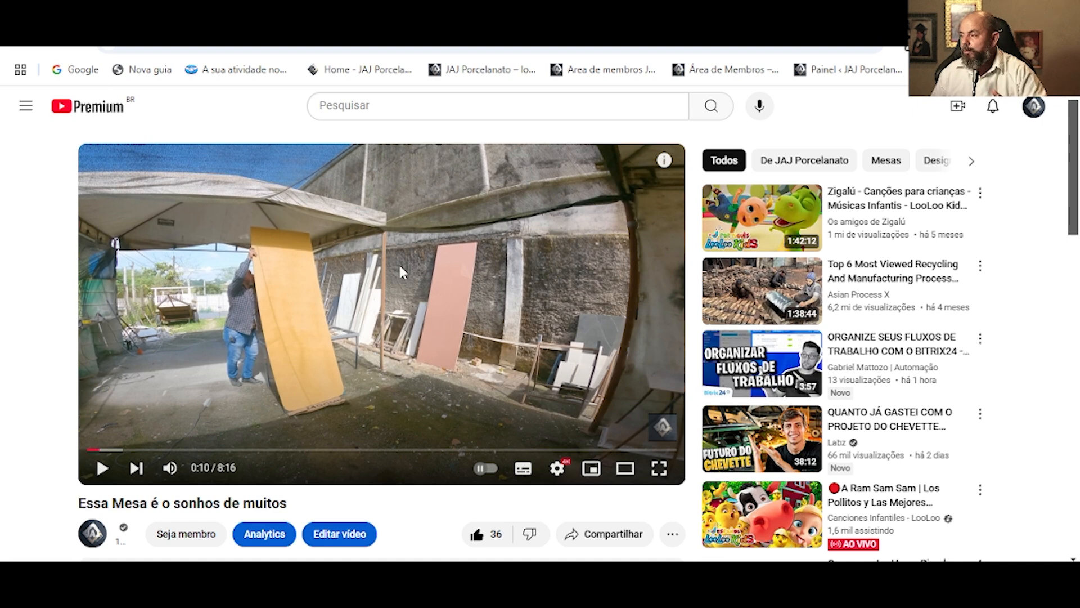
- Switch from the video page back to YouTube Studio and head for the channel settings
{"action": "left_click", "coordinate": [1031, 117]}
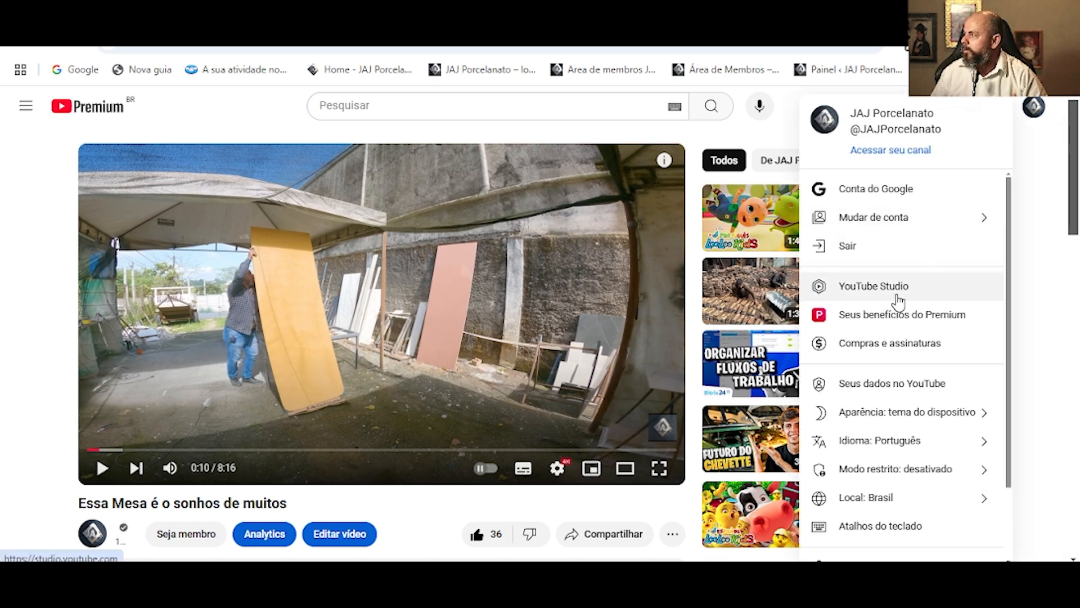
{"action": "left_click", "coordinate": [898, 297]}
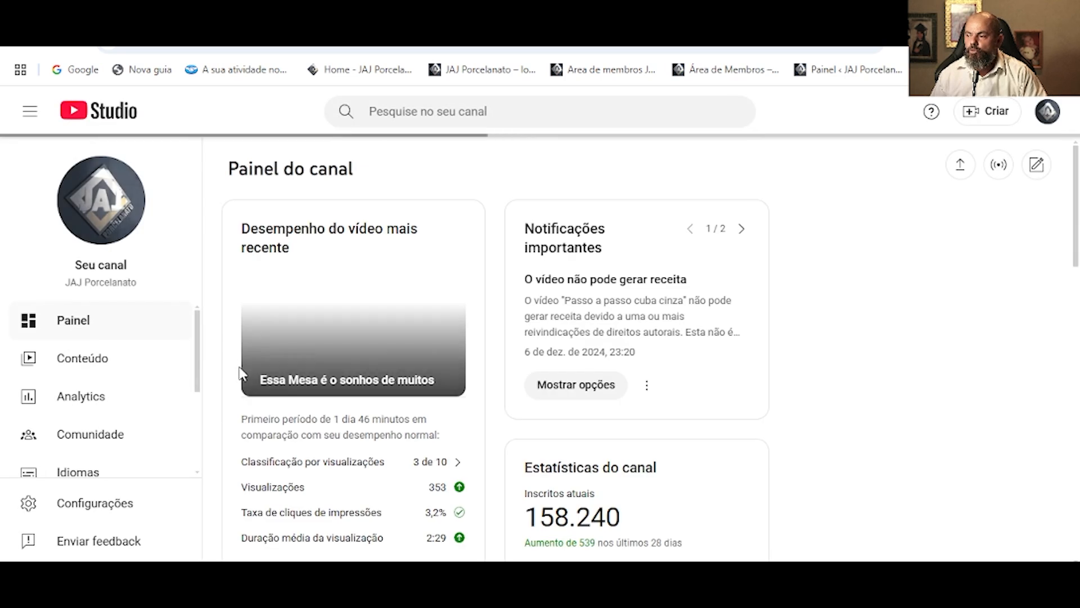
{"action": "scroll", "coordinate": [108, 414], "scroll_direction": "down", "scroll_amount": 3}
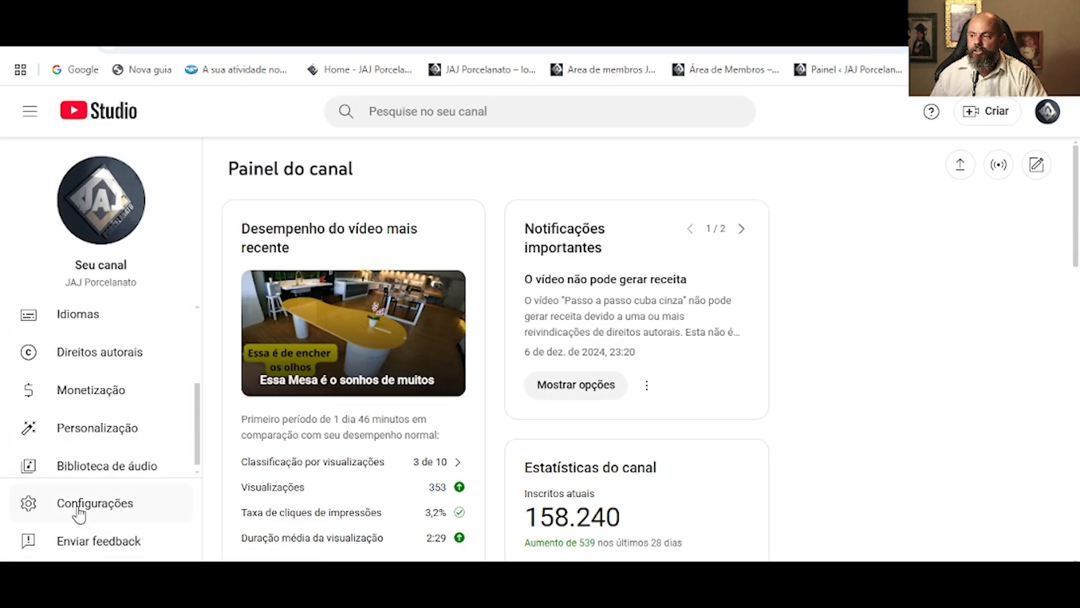